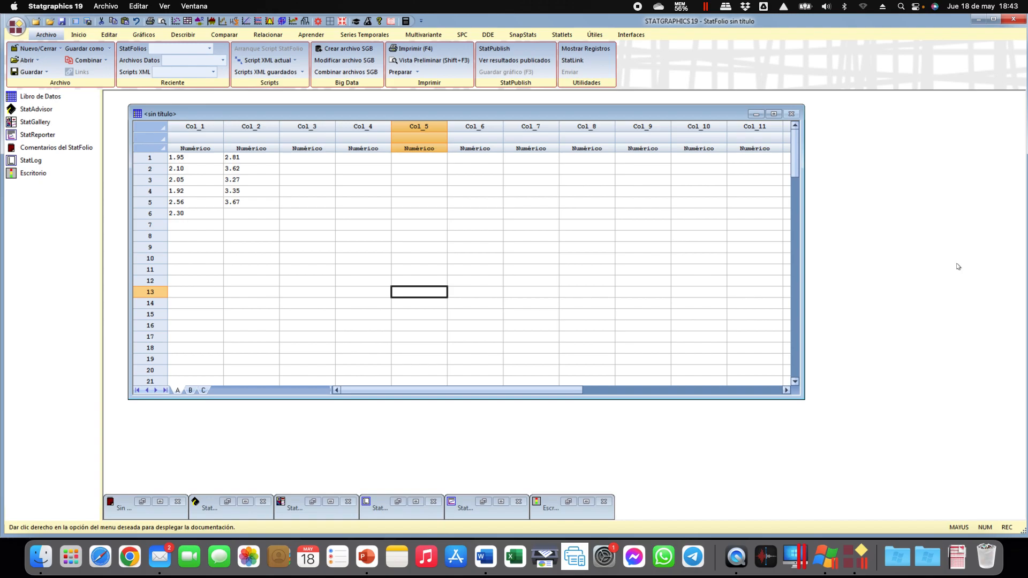
Step: Narrow the Statgraphics window and bring up the Word exercise document beside the data sheet
left_click_drag(1027, 235, 505, 235)
key("ctrl+Up")
left_click(826, 199)
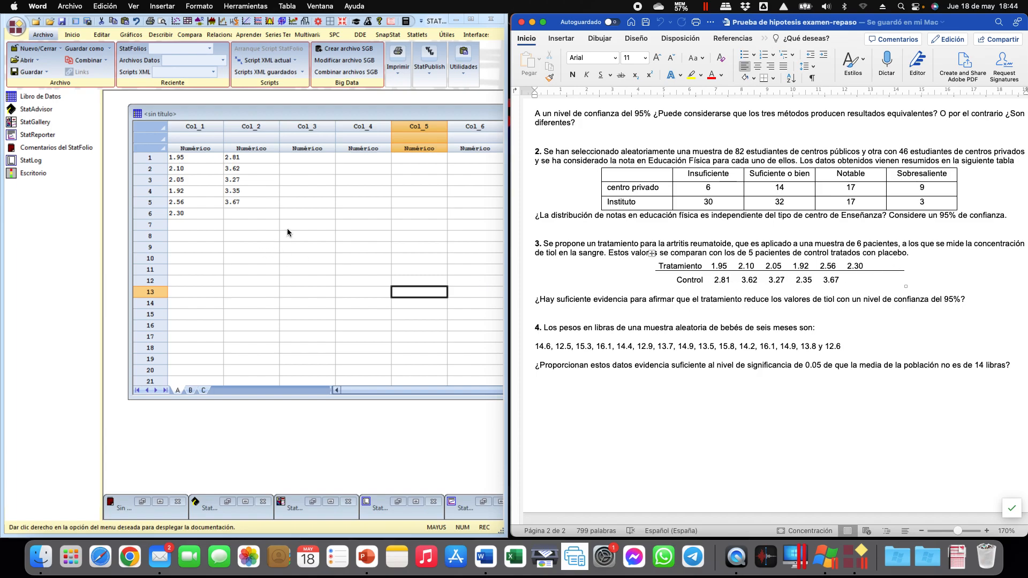
Step: Rename the data sheet's first column as Tratamiento
left_click(259, 221)
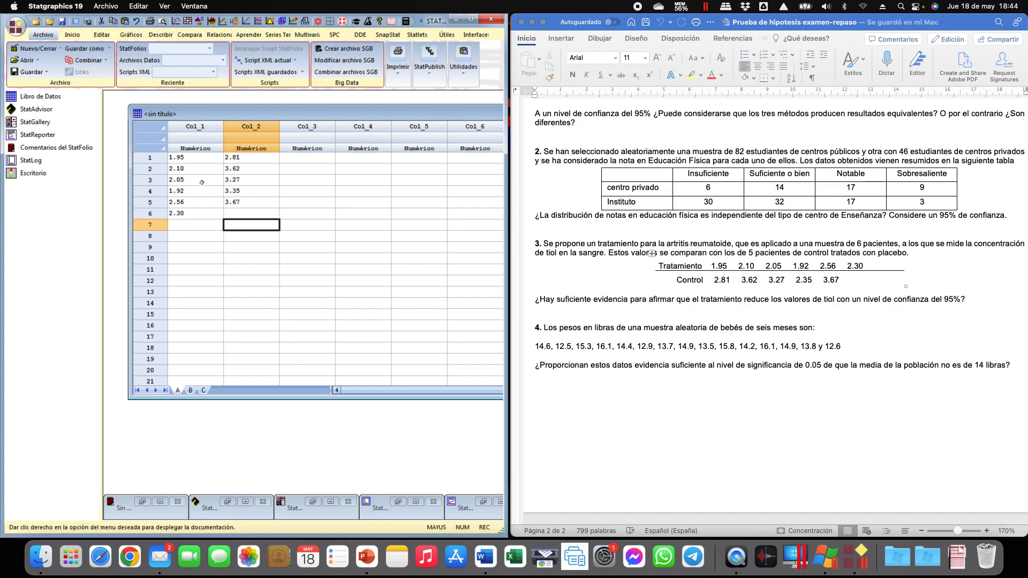
left_click(202, 128)
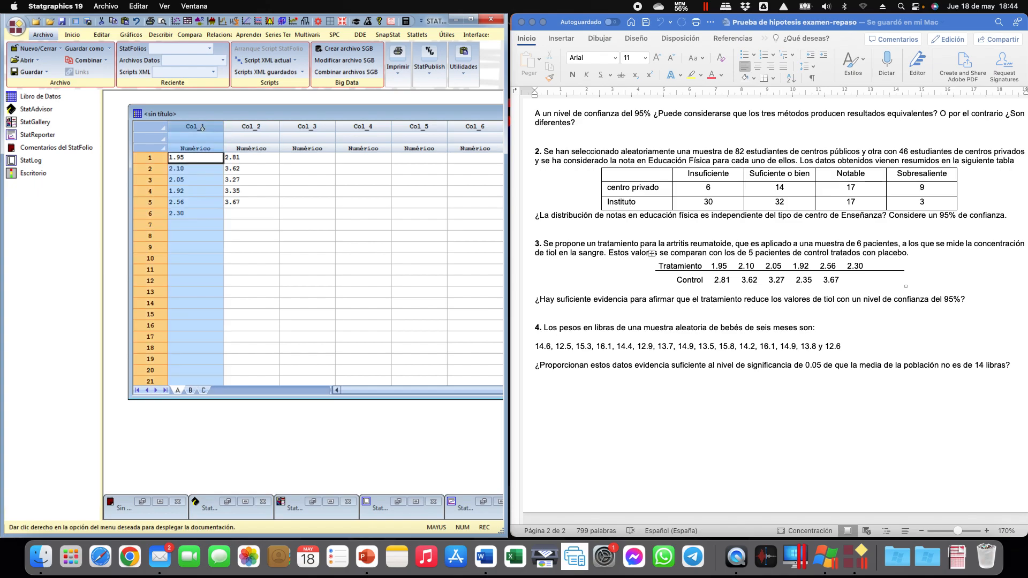
right_click(202, 129)
left_click(258, 250)
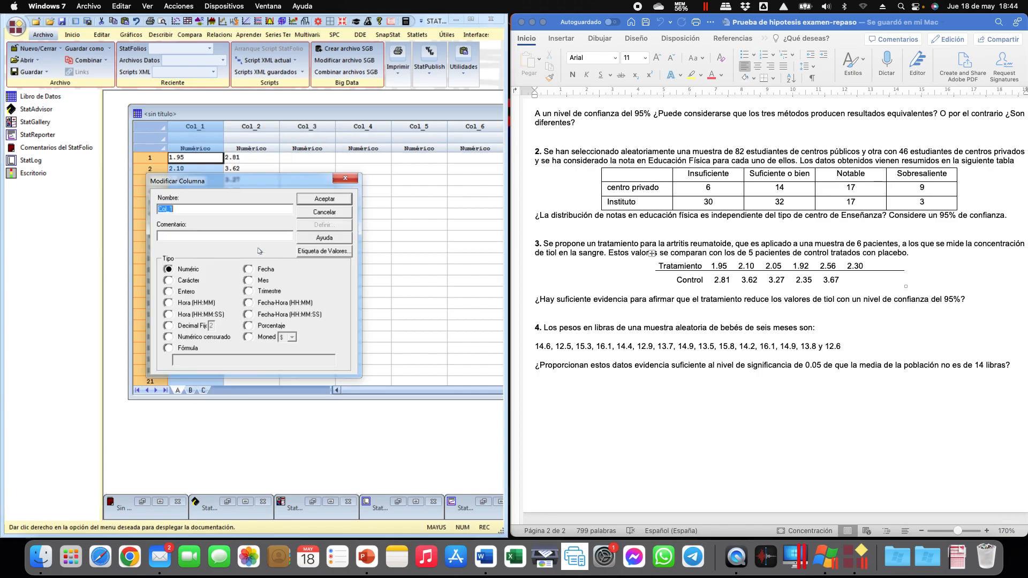
type("Tratamiento")
left_click(332, 202)
Step: Rename the data sheet's second column as Control
left_click(254, 132)
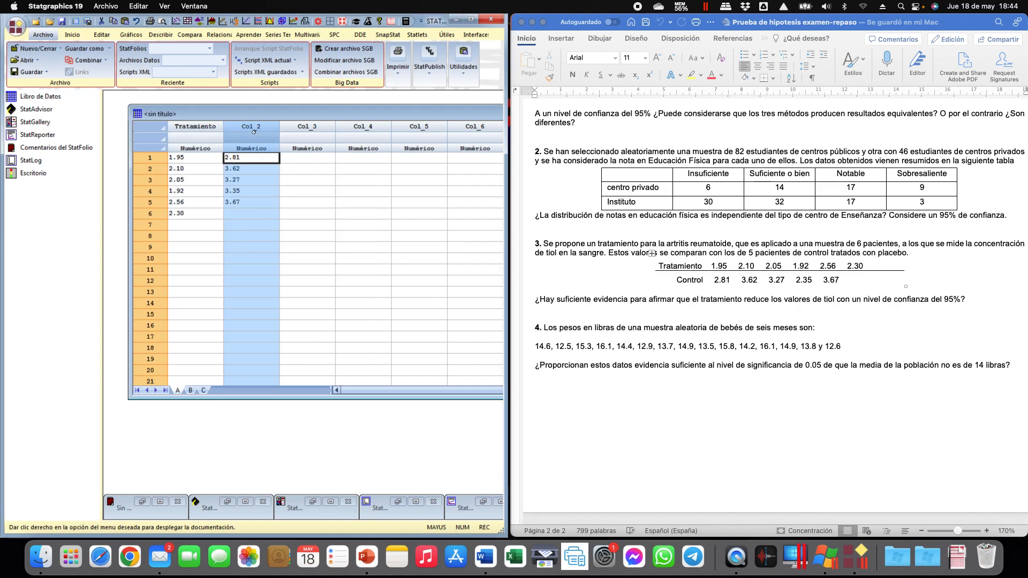
right_click(253, 131)
left_click(324, 252)
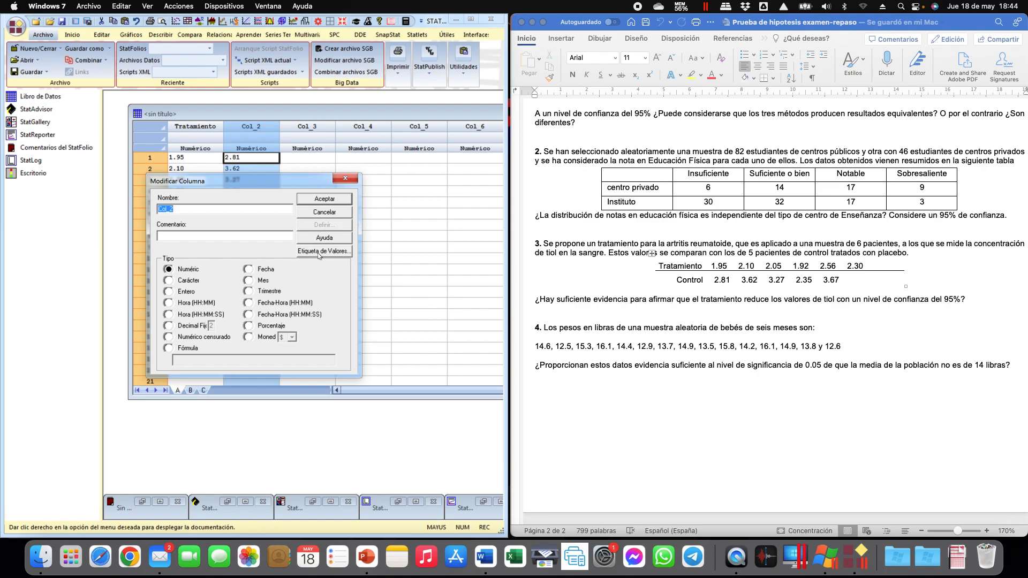
type("Contro")
left_click(333, 200)
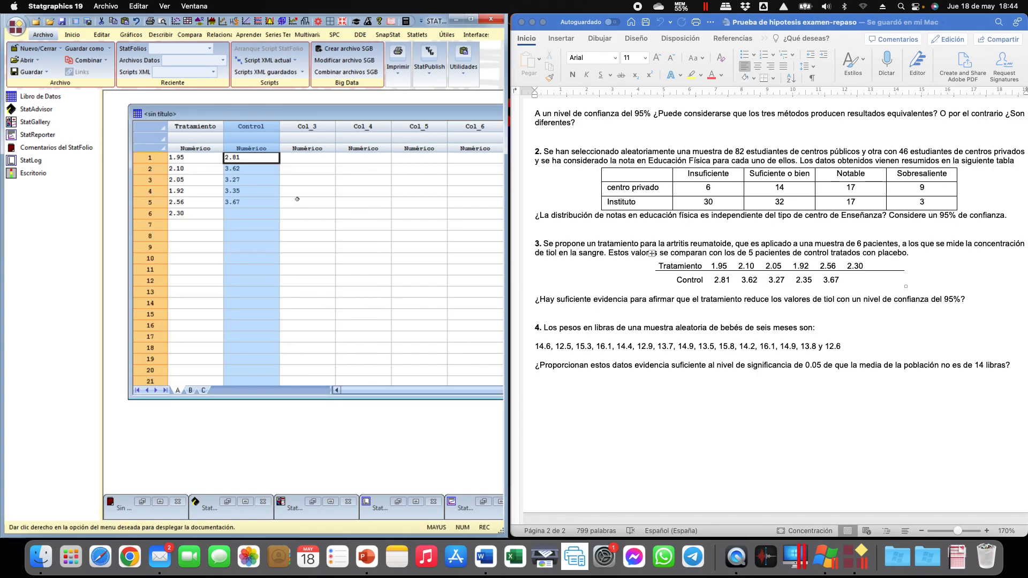
left_click(298, 199)
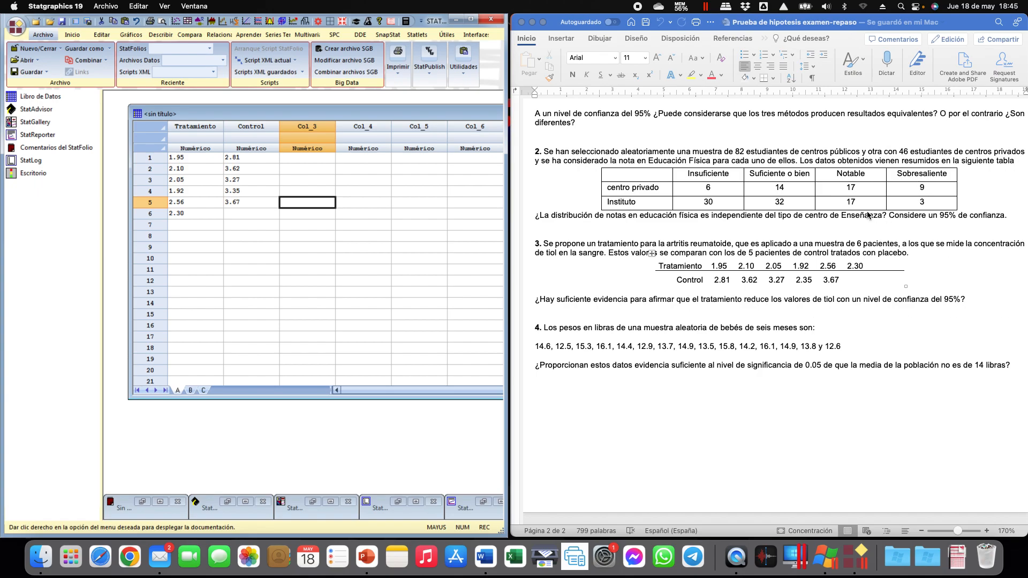
Step: Widen the Statgraphics window again and set up an independent two-sample comparison with Tratamiento as Muestra 1 and Control as Muestra 2
left_click_drag(506, 113, 1026, 181)
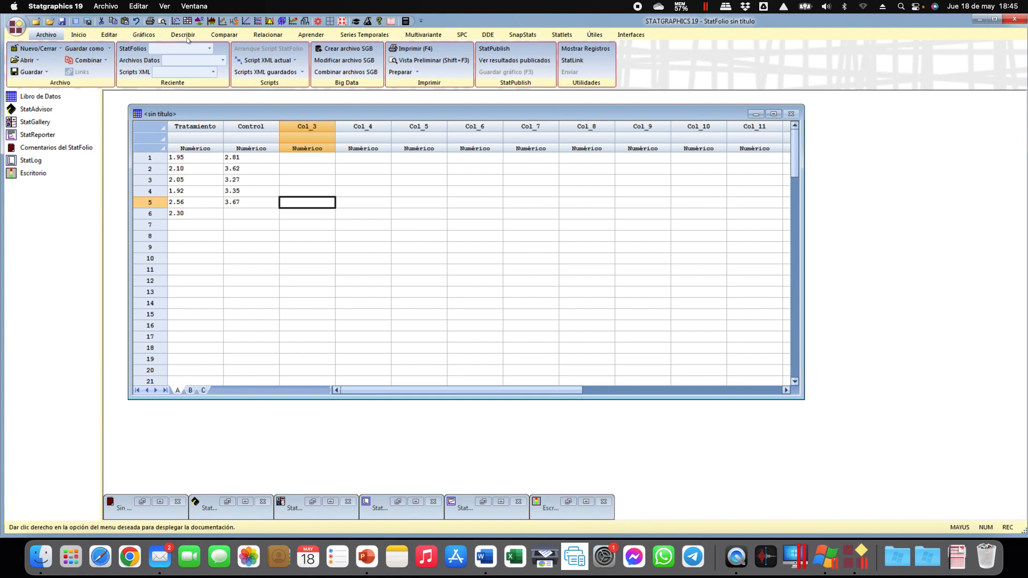
left_click(233, 39)
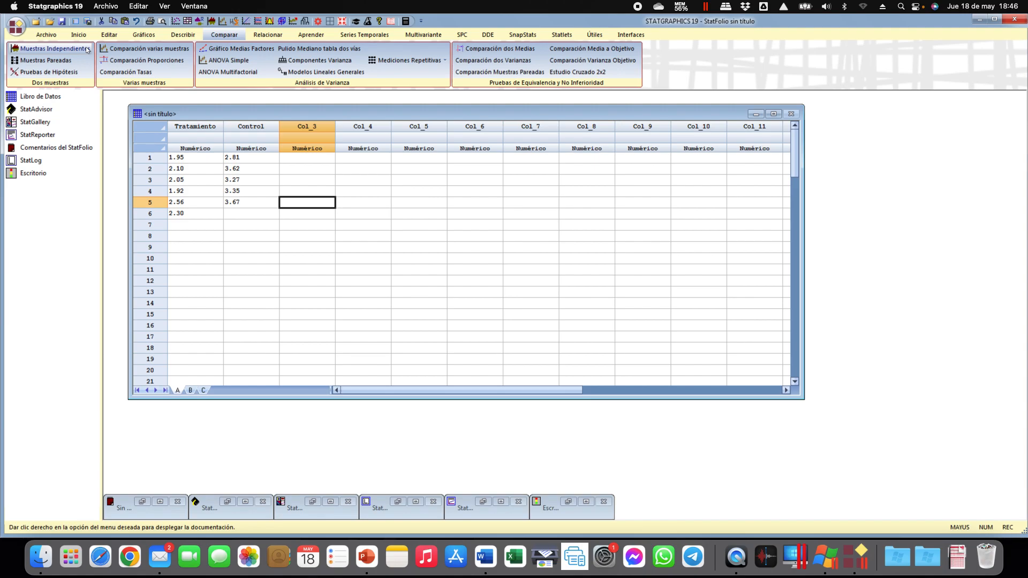
left_click(60, 49)
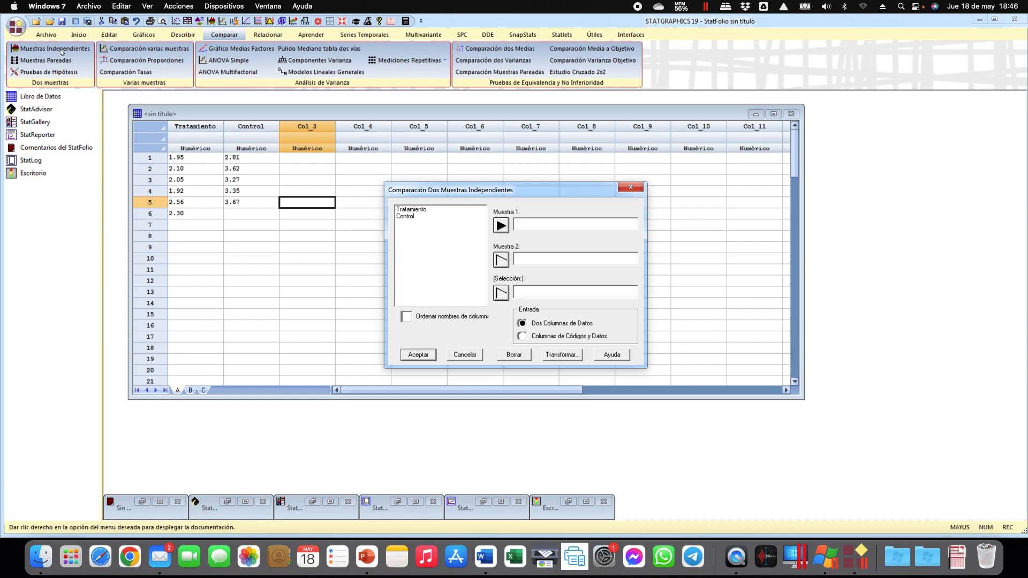
double_click(417, 210)
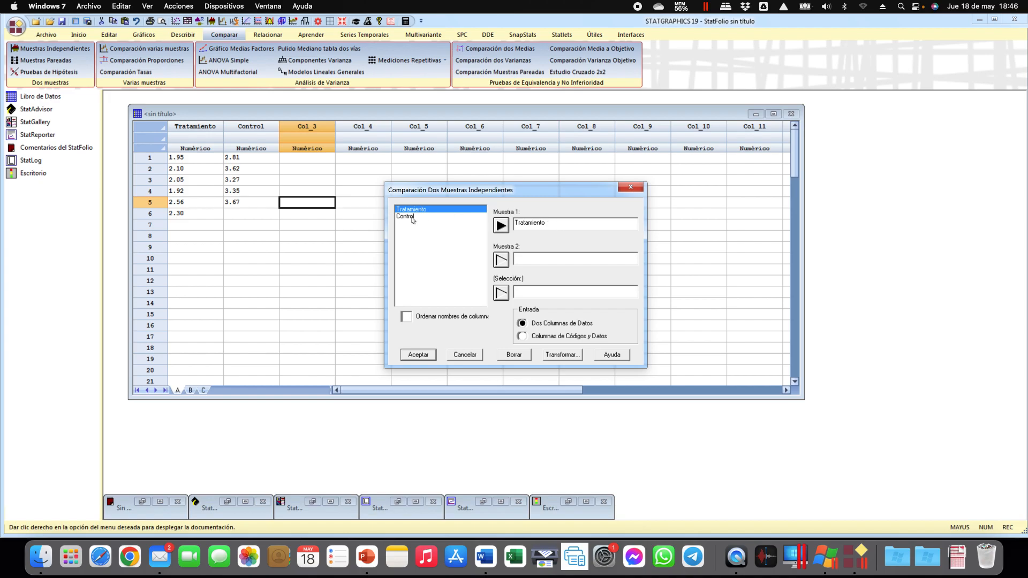
left_click(413, 217)
left_click(502, 261)
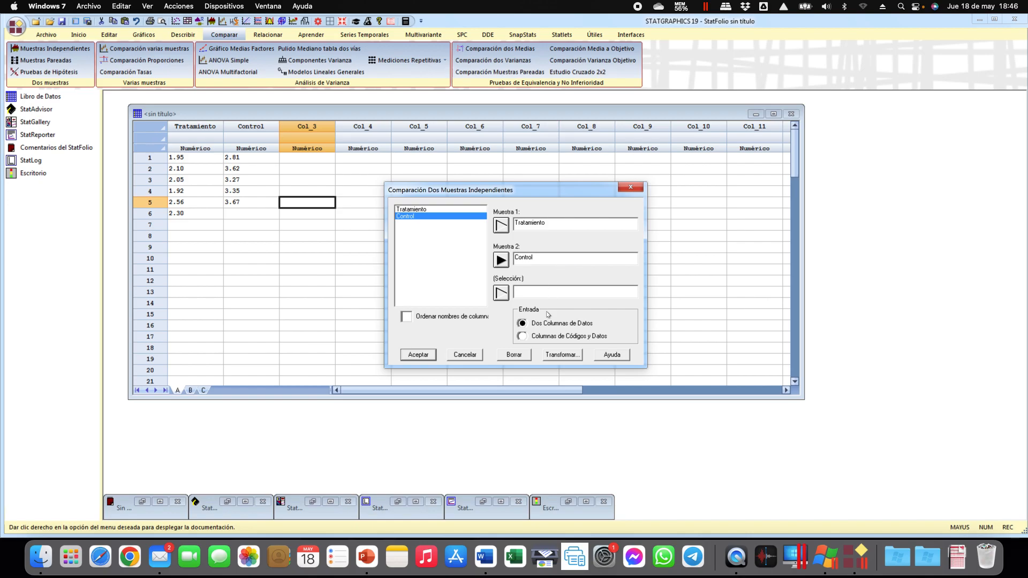
left_click(419, 354)
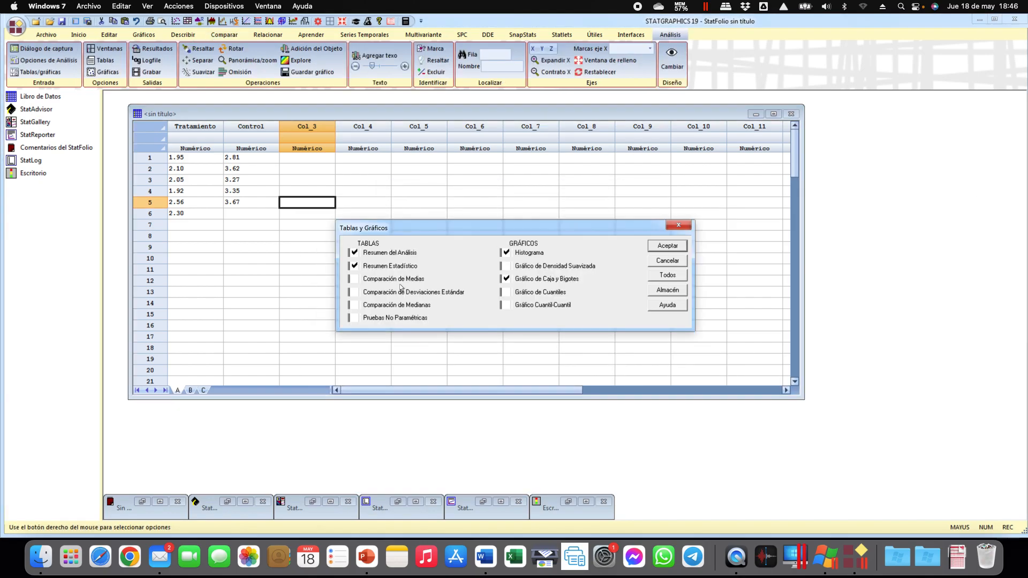
Step: Generate the comparison with only the Resumen Estadístico and Comparación de Medias tables, excluding Resumen del Análisis, Histograma and Gráfico de Caja y Bigotes
left_click(354, 254)
left_click(355, 280)
left_click(508, 253)
left_click(508, 280)
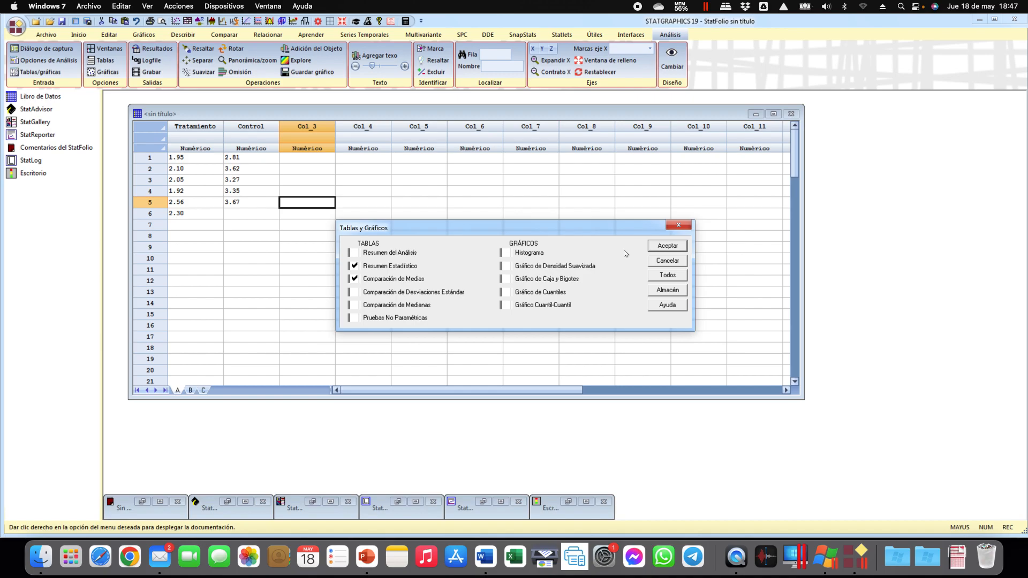
left_click(675, 249)
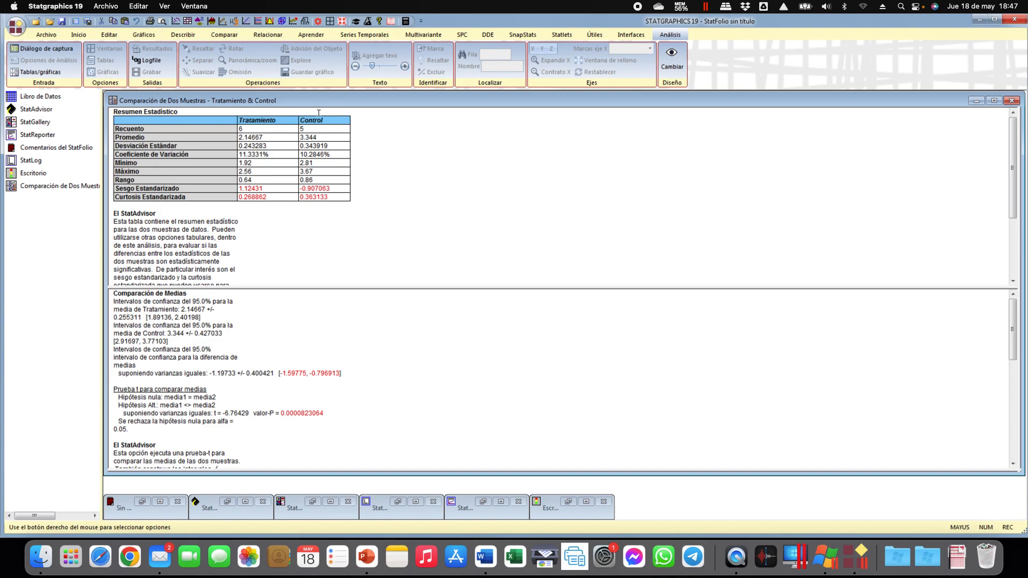
Step: Review which statistics can be included in the Resumen Estadístico table, then close its options
right_click(469, 208)
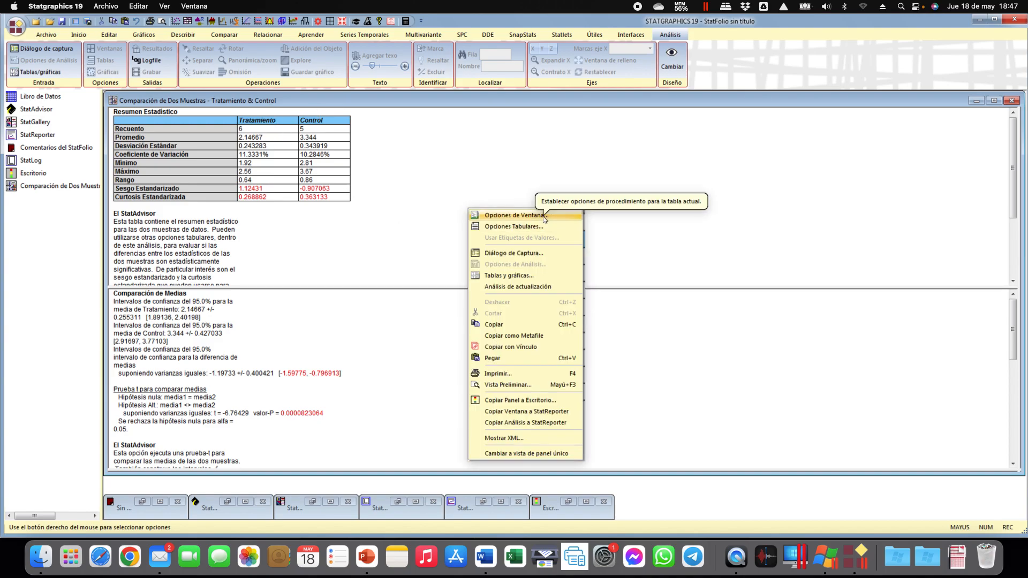
left_click(512, 215)
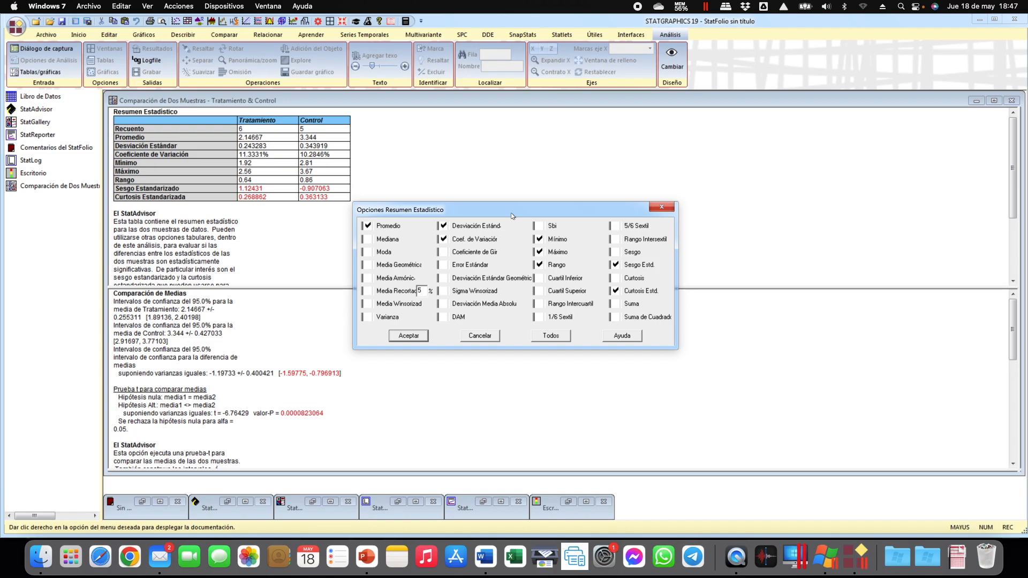
left_click(662, 209)
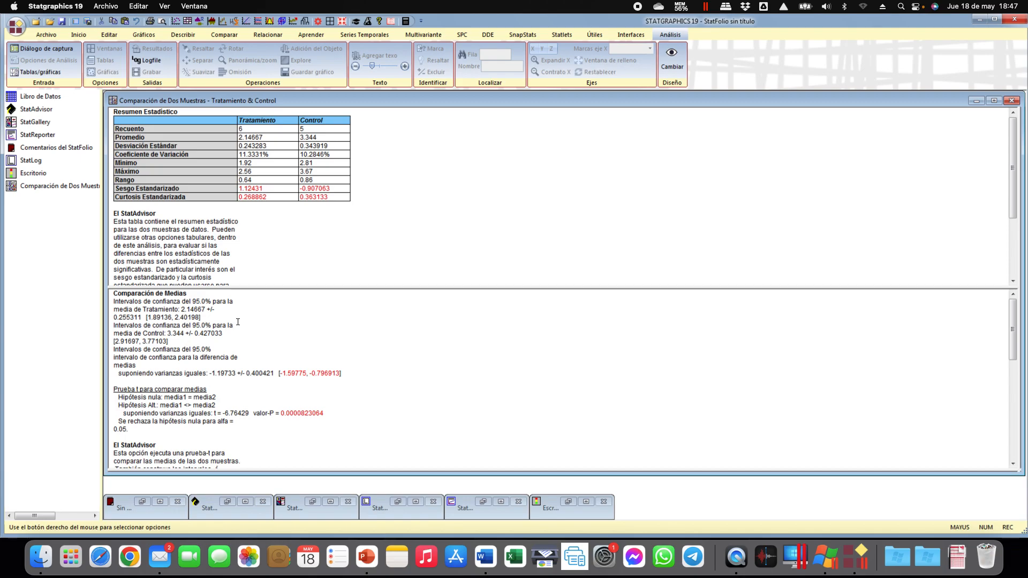
Step: Enlarge the Comparación de Medias pane and examine the confidence intervals for the Tratamiento mean, the Control mean and their difference
double_click(443, 326)
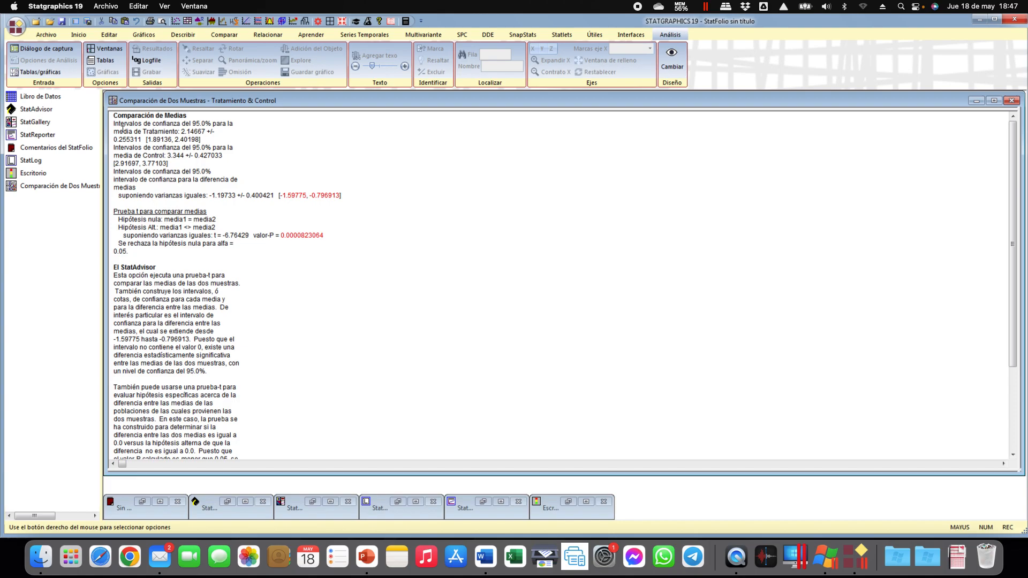
left_click_drag(114, 131, 230, 132)
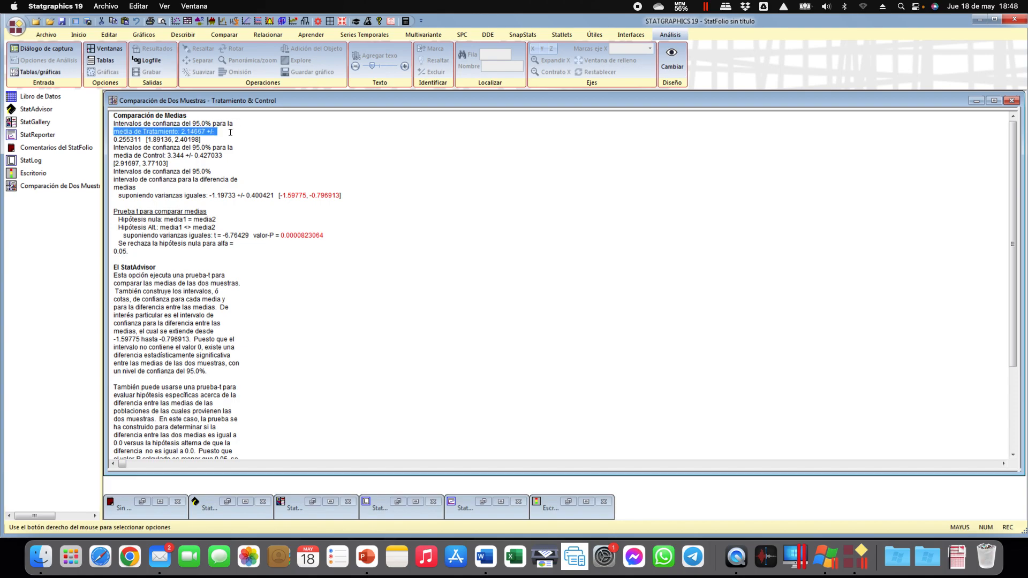
left_click(133, 121)
left_click_drag(115, 124, 206, 133)
left_click_drag(114, 155, 210, 158)
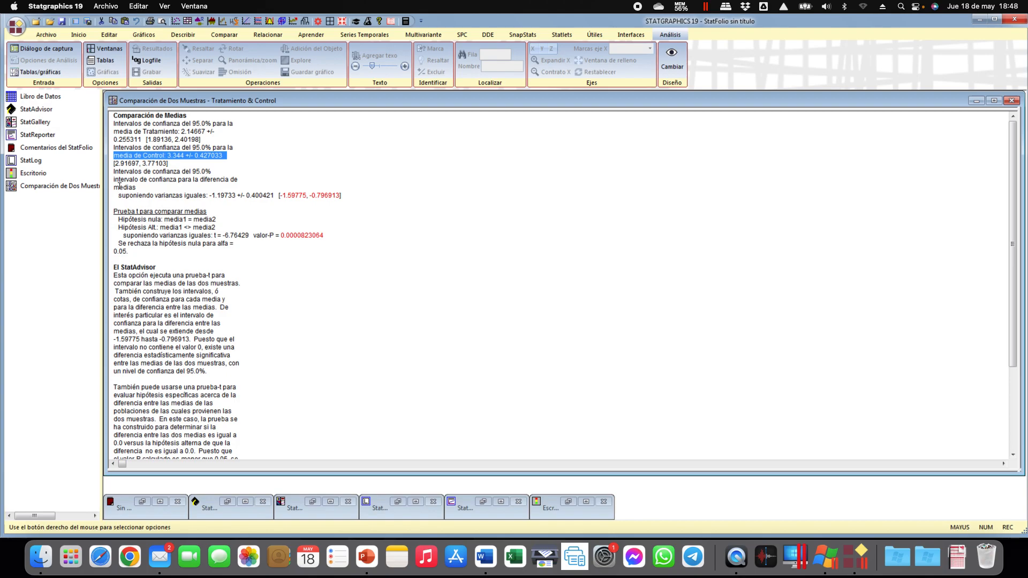
left_click_drag(114, 180, 351, 197)
left_click(430, 219)
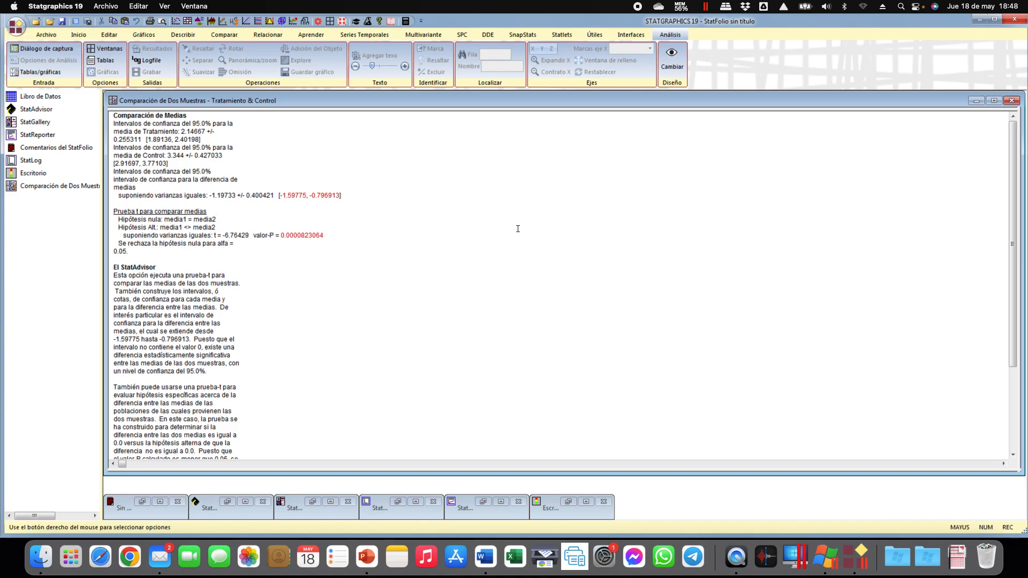
Step: Set the alternative hypothesis of the means comparison to Menor que
right_click(413, 235)
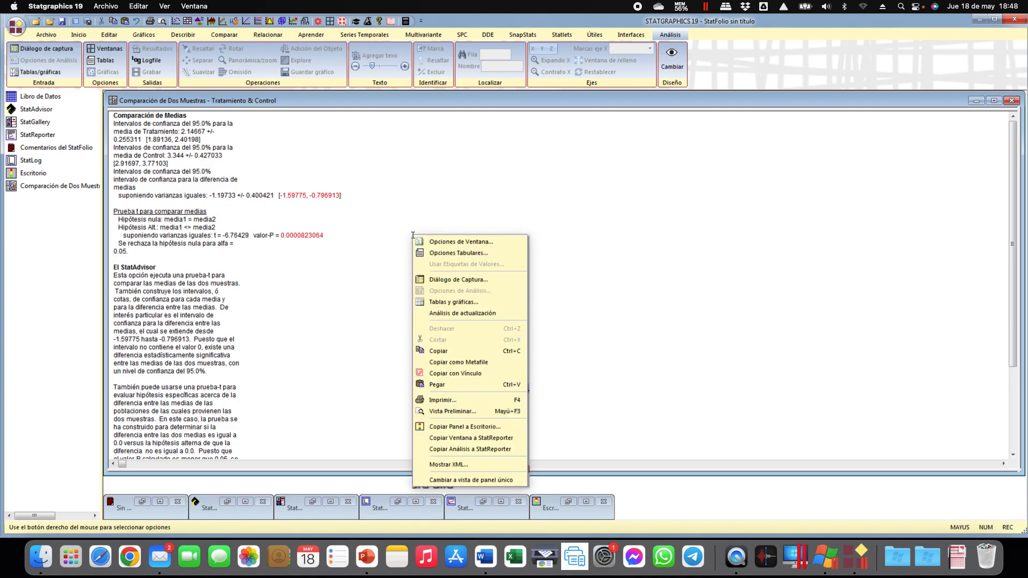
left_click(444, 242)
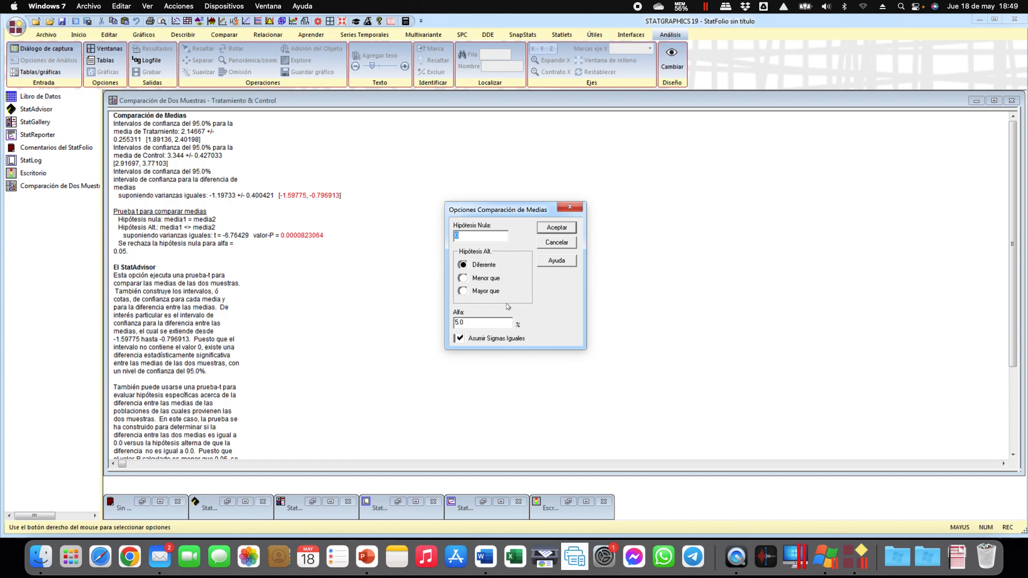
left_click(464, 279)
left_click(560, 228)
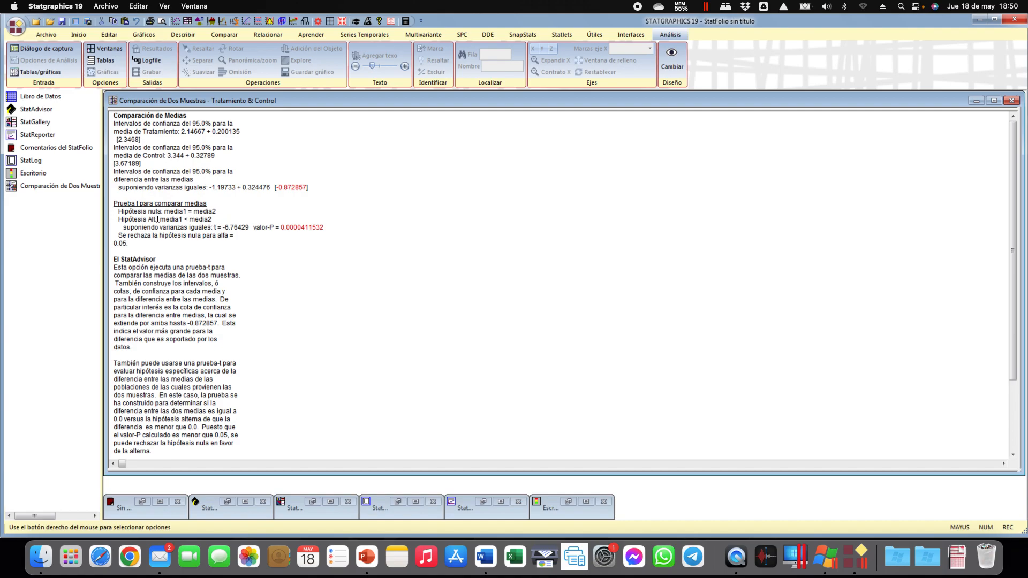
Step: Examine the t-test's alternative hypothesis, t statistic, P-value and conclusion about the null hypothesis
left_click_drag(118, 220, 222, 222)
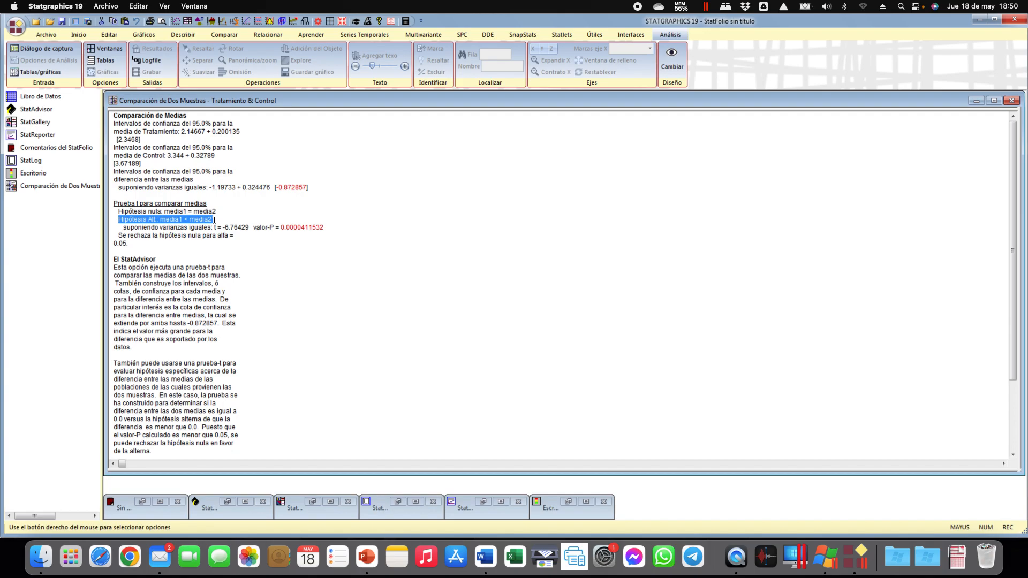
left_click(257, 246)
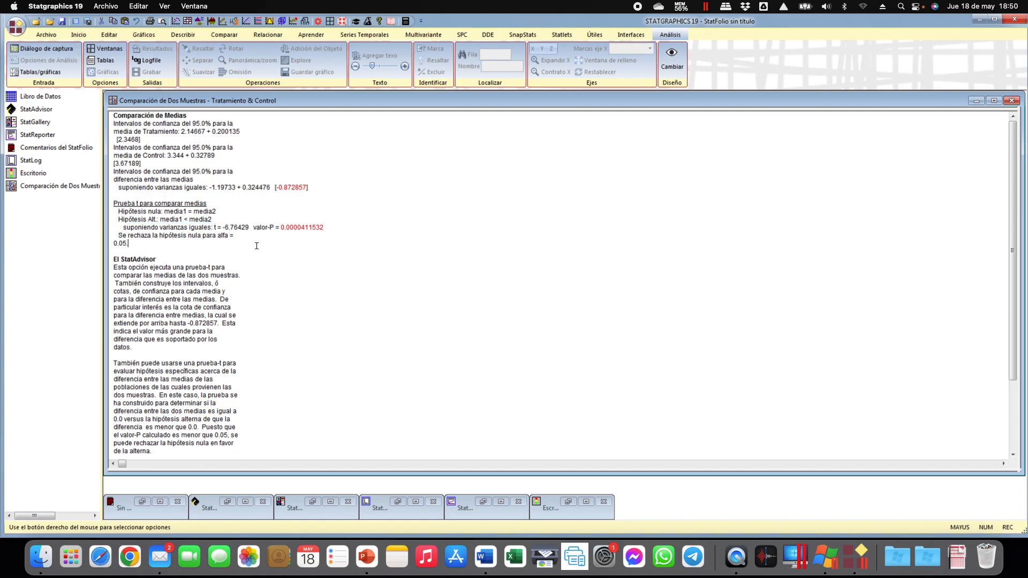
double_click(223, 228)
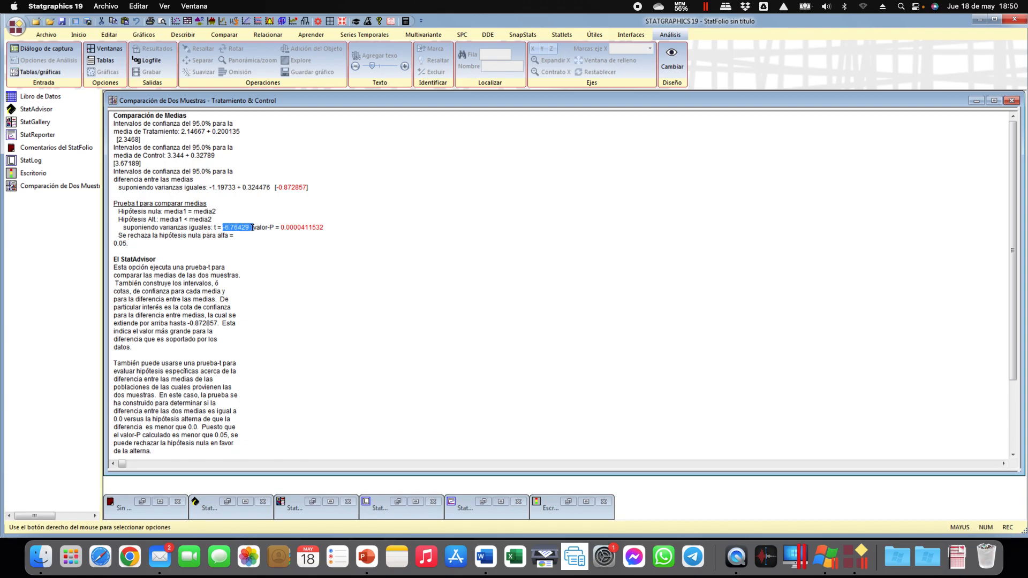
left_click(373, 261)
left_click_drag(251, 228, 213, 228)
left_click(235, 229)
left_click_drag(212, 227, 253, 229)
left_click_drag(345, 233, 260, 230)
left_click(353, 233)
left_click_drag(117, 235, 161, 243)
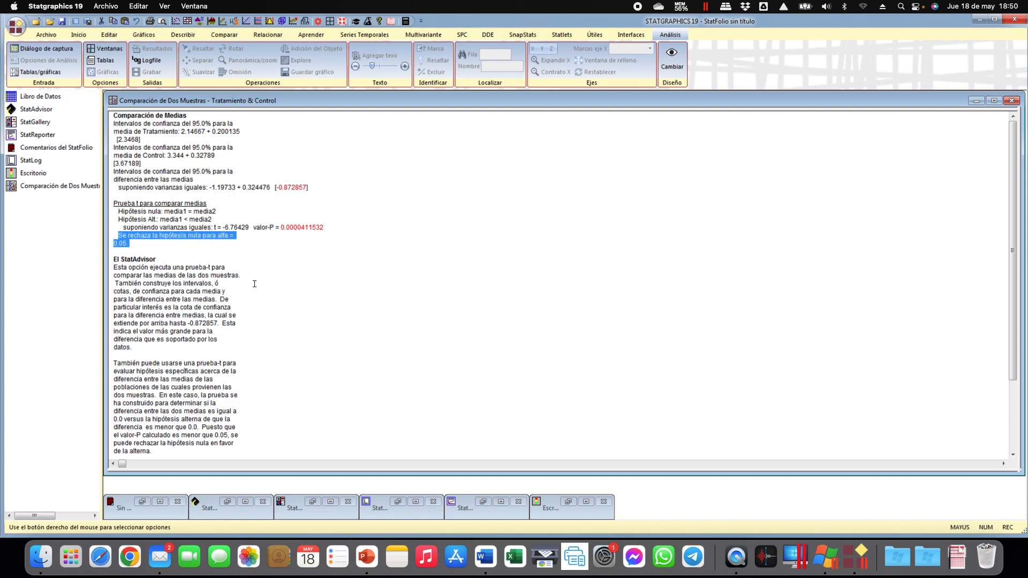
Step: Read the StatAdvisor's interpretation of the P-value and its conclusion for the test
scroll(279, 372, "down", 3)
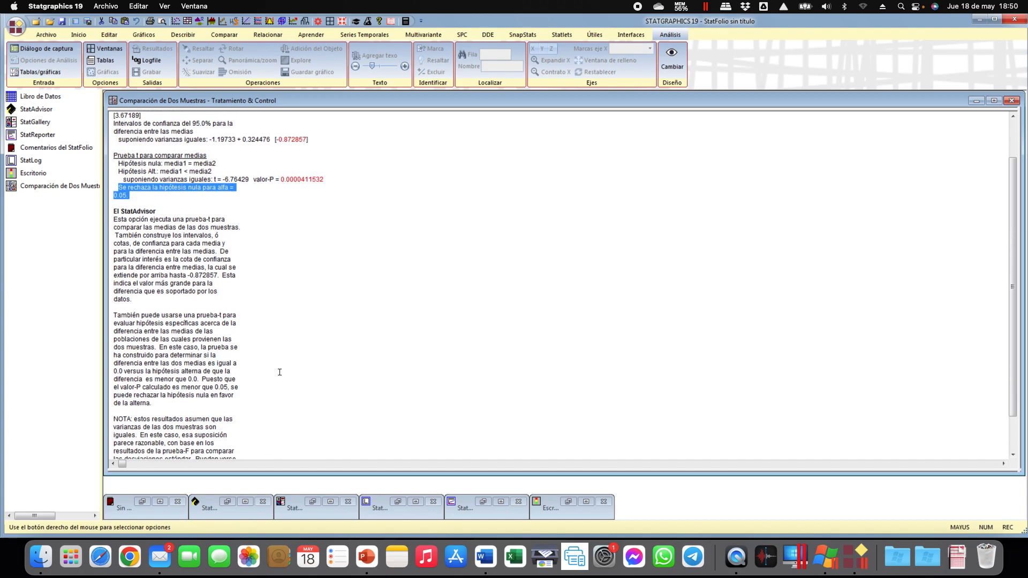
left_click_drag(202, 380, 247, 401)
left_click(389, 325)
scroll(389, 325, "up", 3)
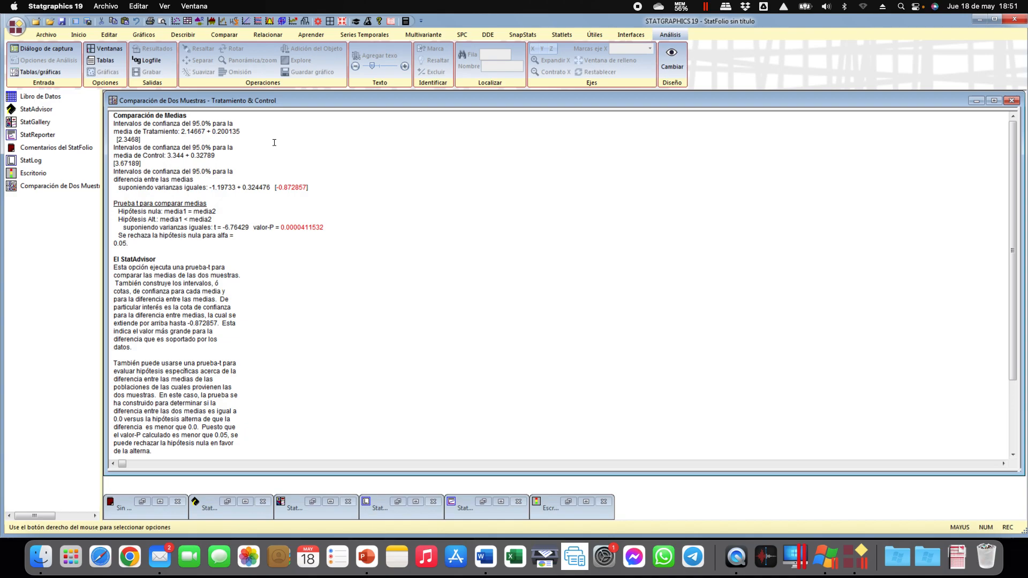
Step: Switch to the PowerPoint presentation on hypothesis tests for the mean and browse the two-population slides, opening slide 25 on the assumptions
double_click(46, 98)
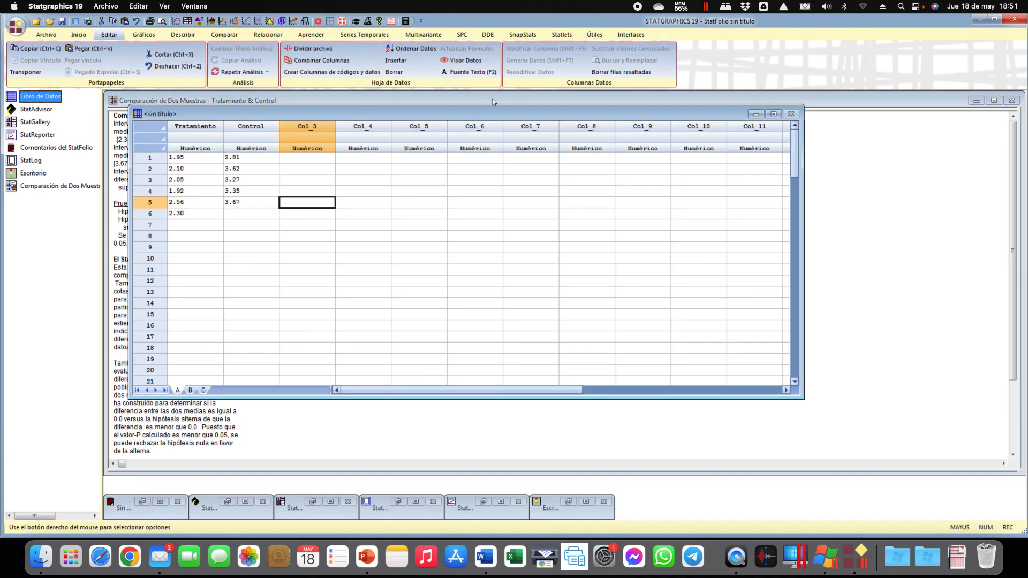
left_click(493, 100)
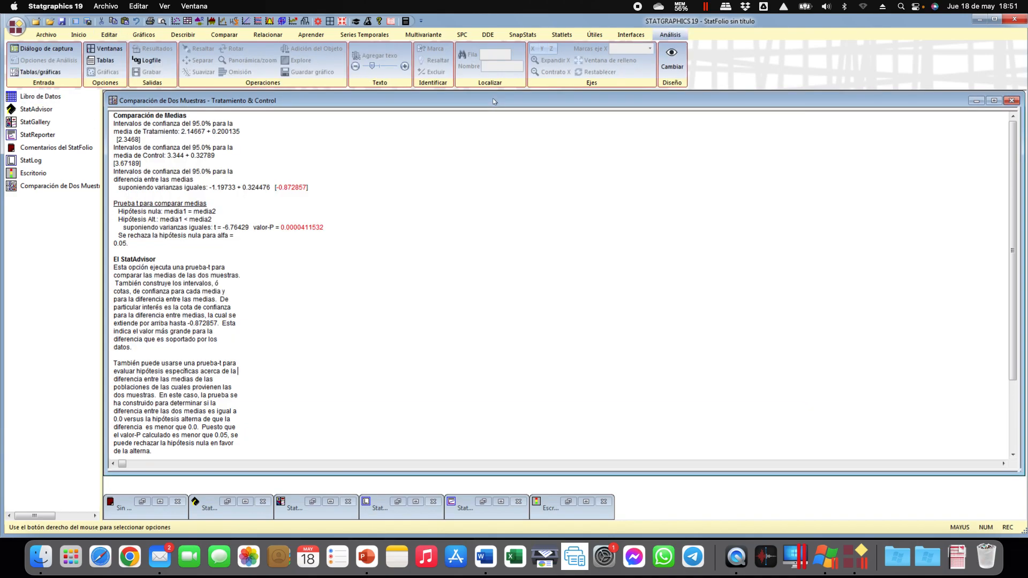
key("ctrl+Up")
left_click(653, 249)
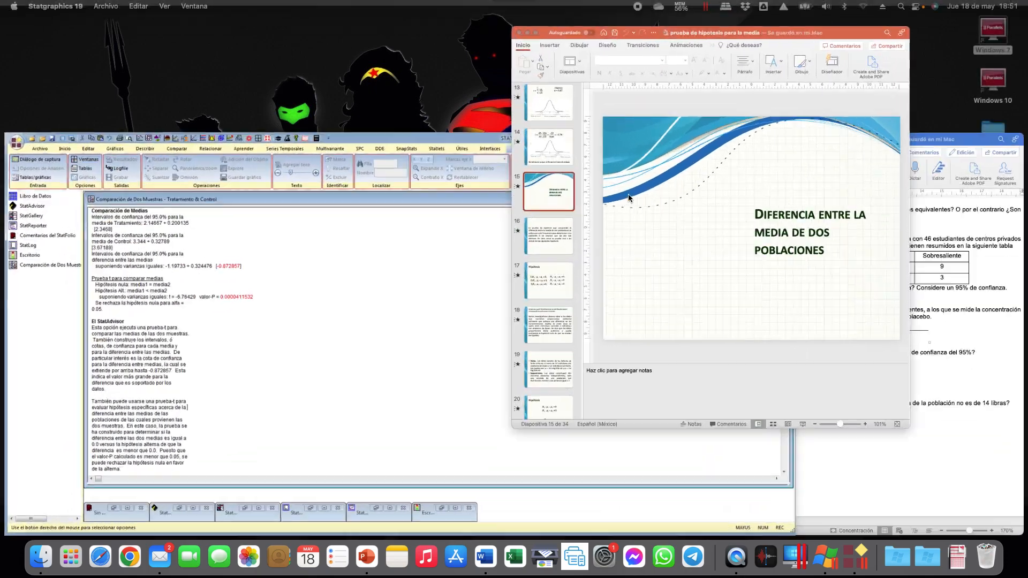
scroll(563, 351, "down", 10)
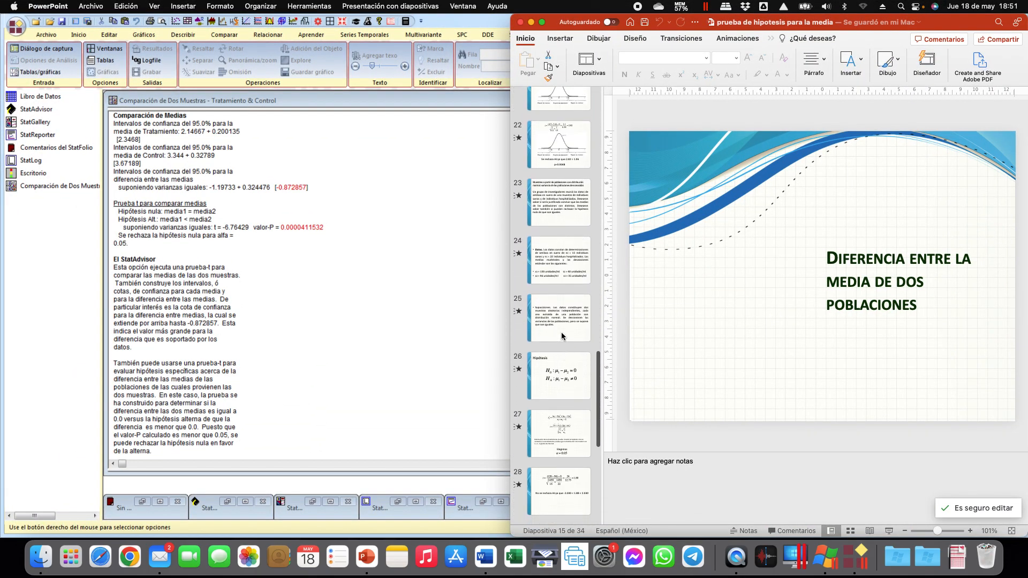
left_click(562, 332)
scroll(561, 335, "down", 3)
scroll(562, 335, "down", 3)
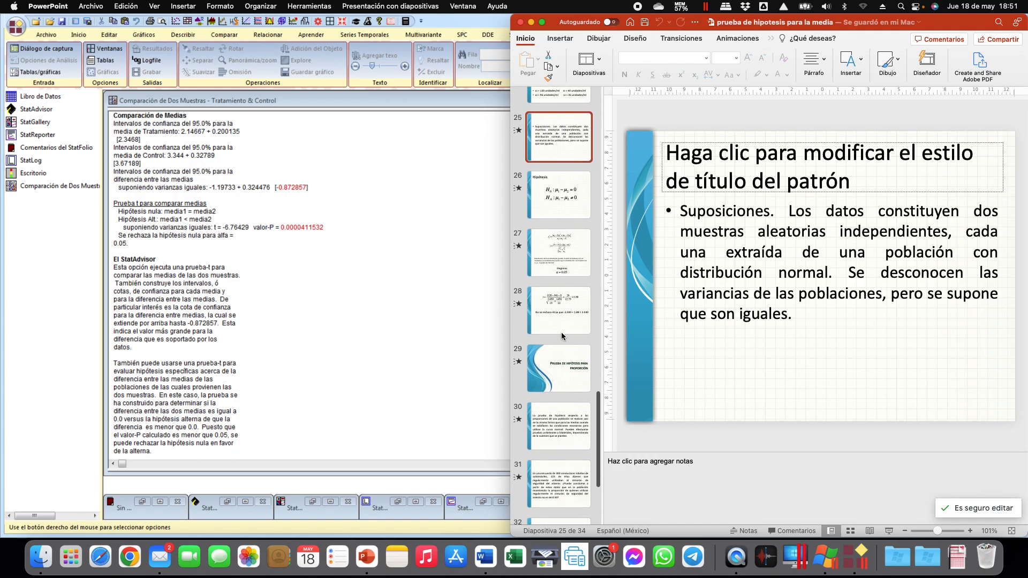
scroll(562, 336, "up", 3)
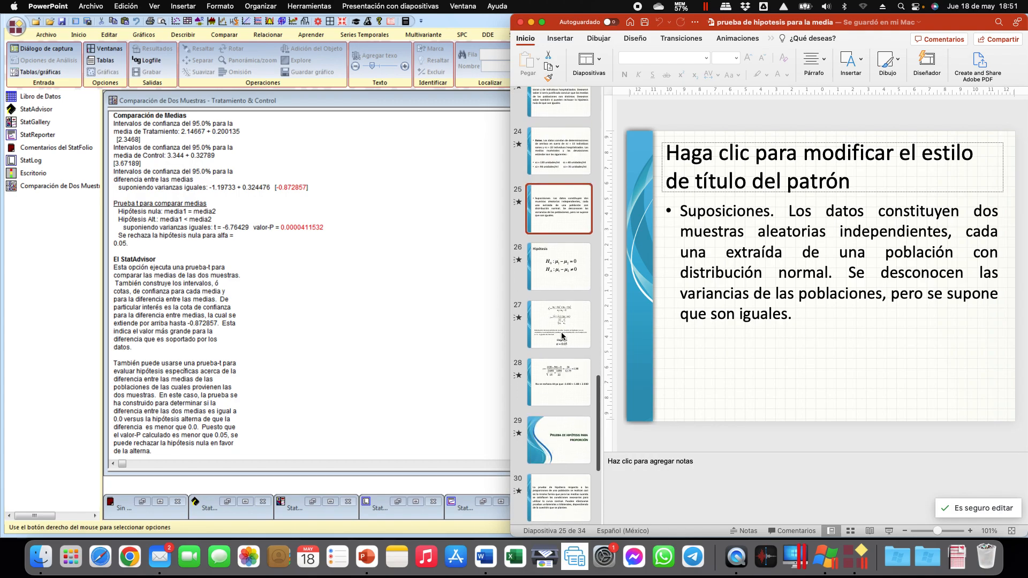